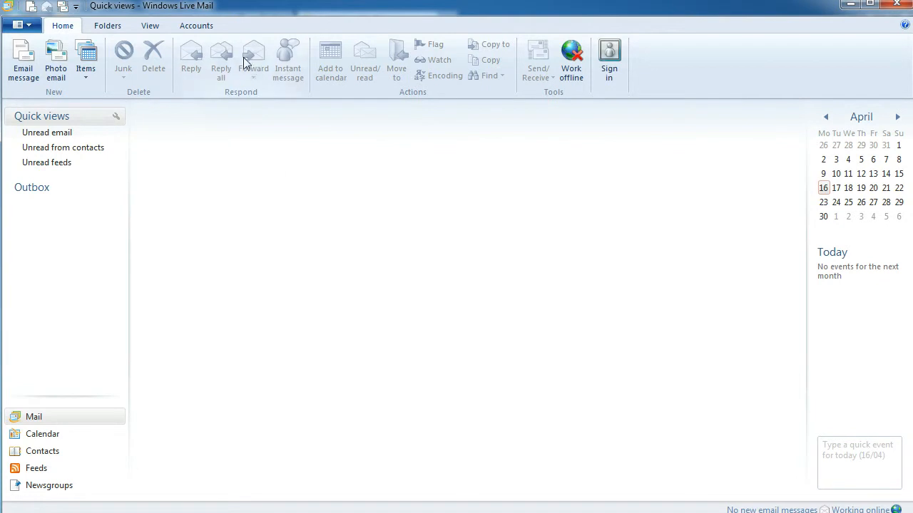
- Add a new email account with the university address, its password and display name 'Test Account'
{"action": "left_click", "coordinate": [203, 27]}
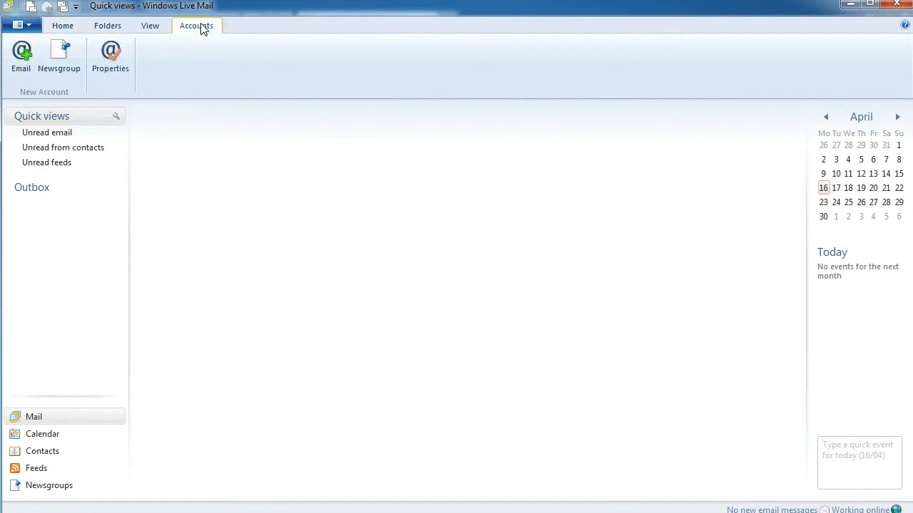
{"action": "left_click", "coordinate": [24, 69]}
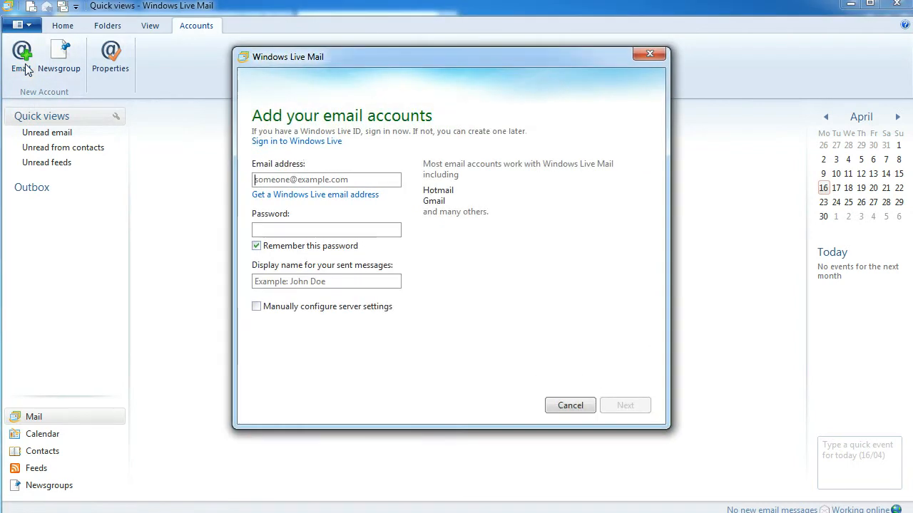
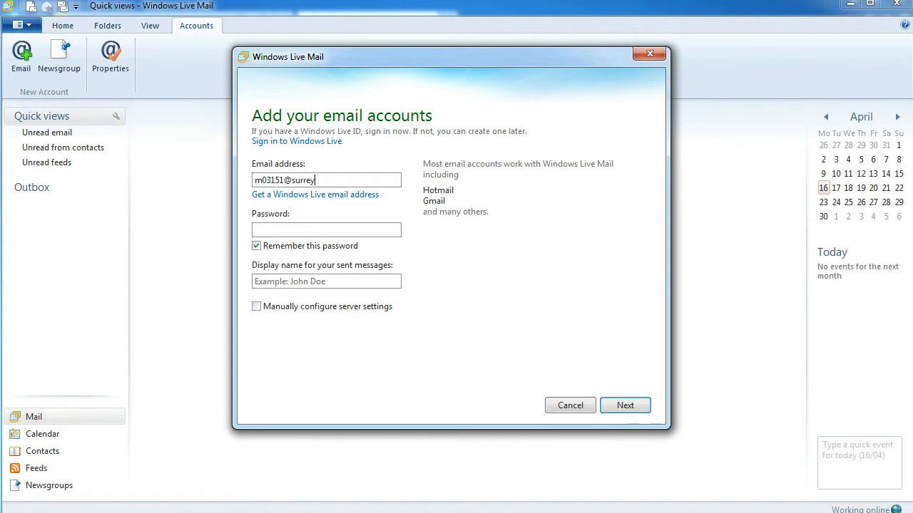
{"action": "key", "text": "Tab"}
{"action": "key", "text": "Tab"}
{"action": "type", "text": "•••••••"}
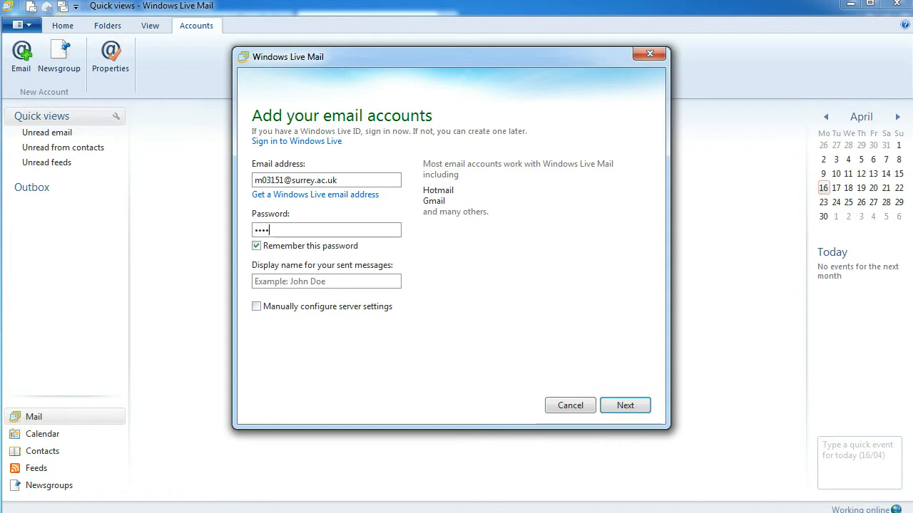
{"action": "type", "text": "••"}
{"action": "key", "text": "Tab"}
{"action": "key", "text": "Tab"}
{"action": "type", "text": "Test A"}
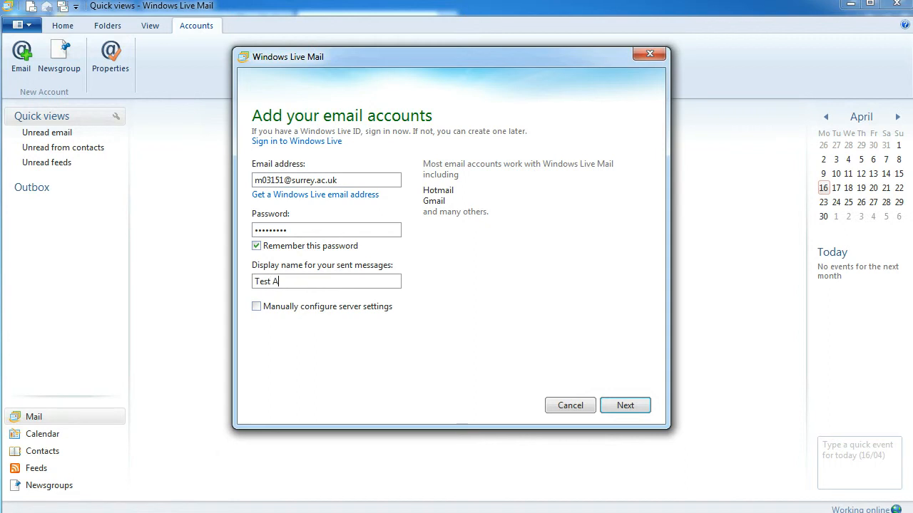
{"action": "type", "text": "ccount"}
{"action": "left_click", "coordinate": [640, 407]}
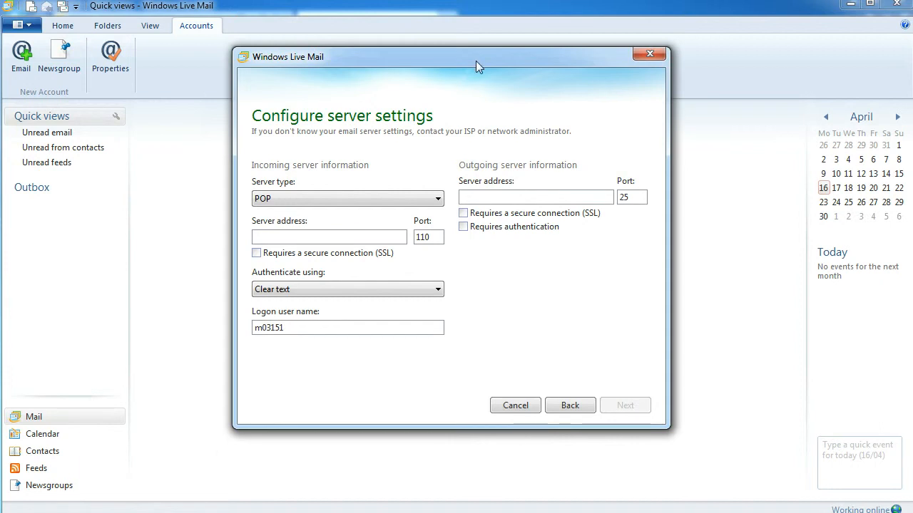
- Move the server settings dialog to the right and switch to the Office 365 web mailbox
{"action": "left_click_drag", "start_coordinate": [469, 59], "coordinate": [655, 63]}
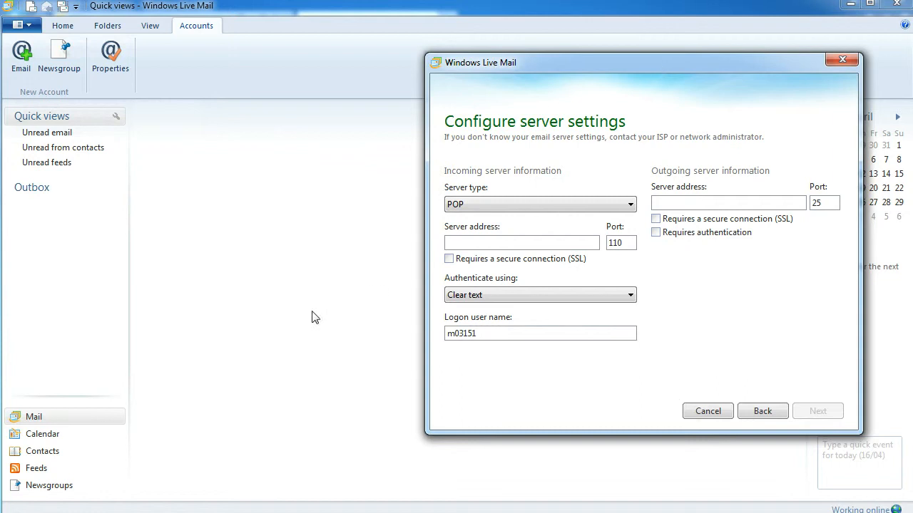
{"action": "left_click", "coordinate": [72, 512]}
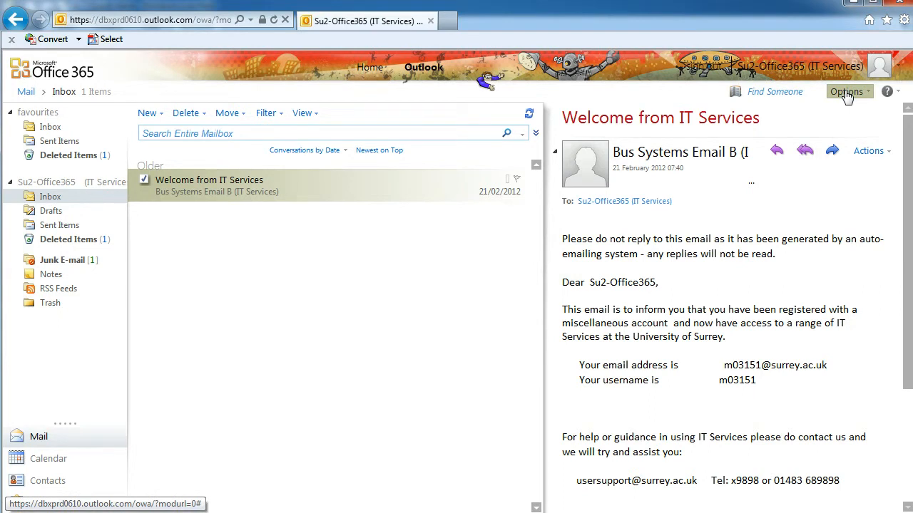
- Copy the IMAP server name pod51016.outlook.com from Outlook Web App's POP, IMAP and SMTP settings
{"action": "left_click", "coordinate": [846, 93]}
{"action": "left_click", "coordinate": [767, 155]}
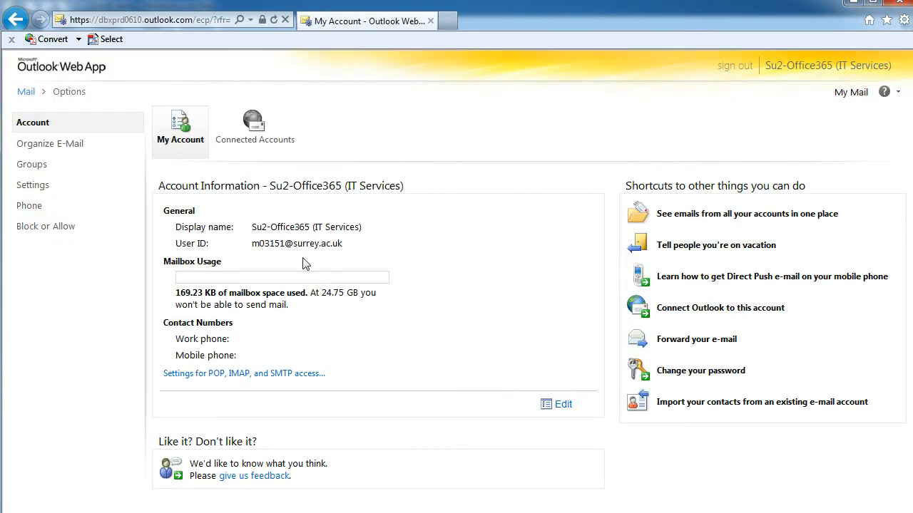
{"action": "left_click", "coordinate": [201, 382]}
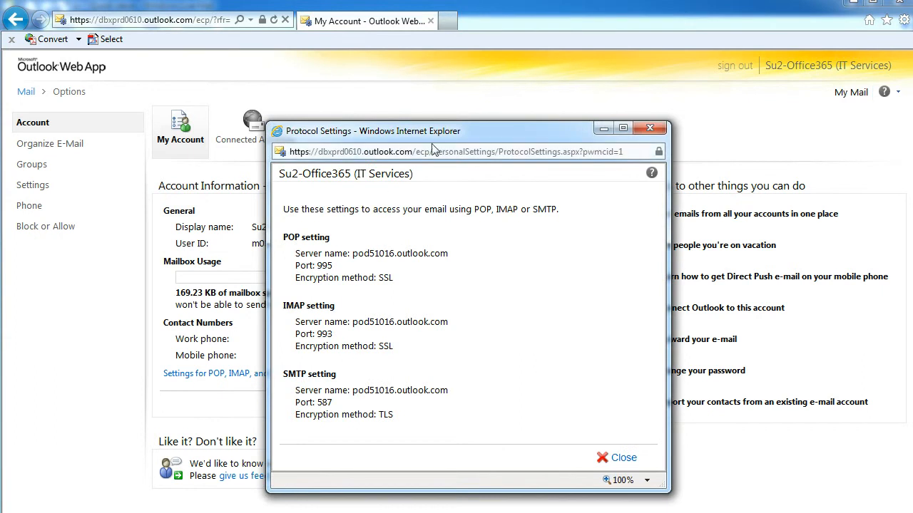
{"action": "left_click_drag", "start_coordinate": [443, 139], "coordinate": [203, 107]}
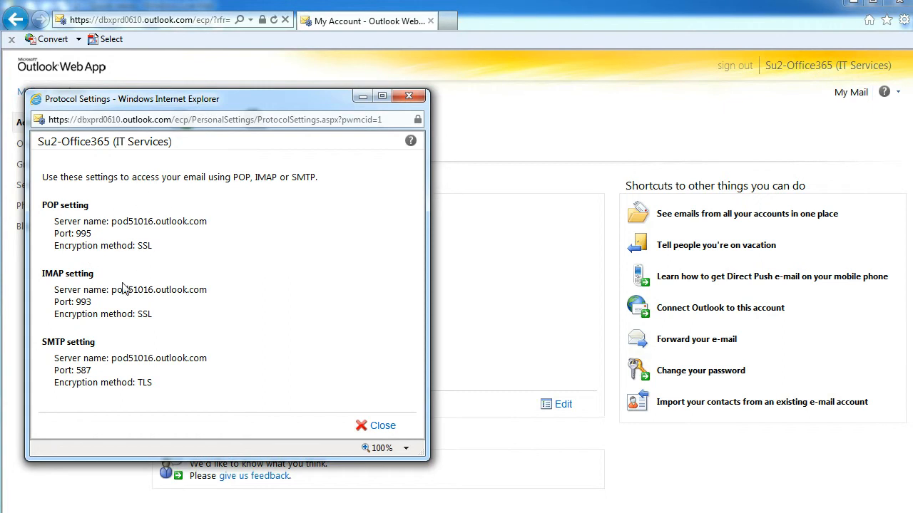
{"action": "left_click_drag", "start_coordinate": [111, 290], "coordinate": [199, 294]}
{"action": "key", "text": "ctrl+c"}
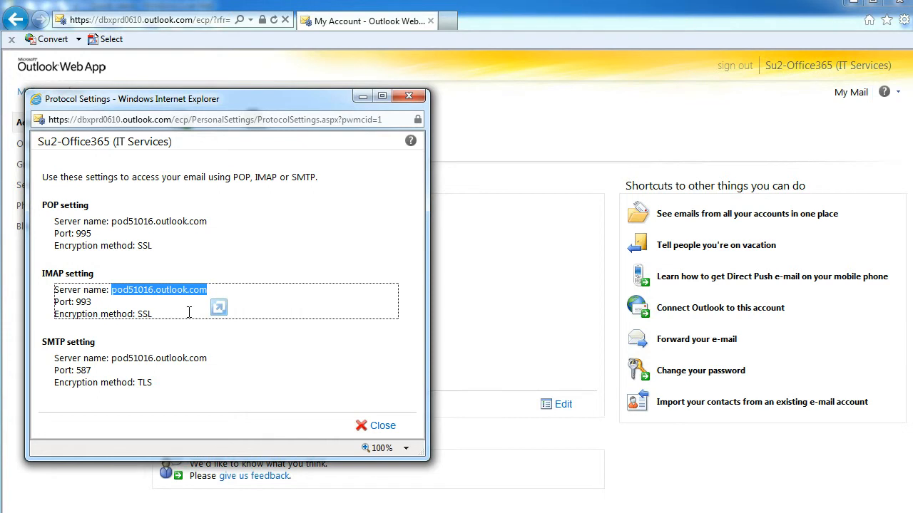
{"action": "key", "text": "alt+Tab"}
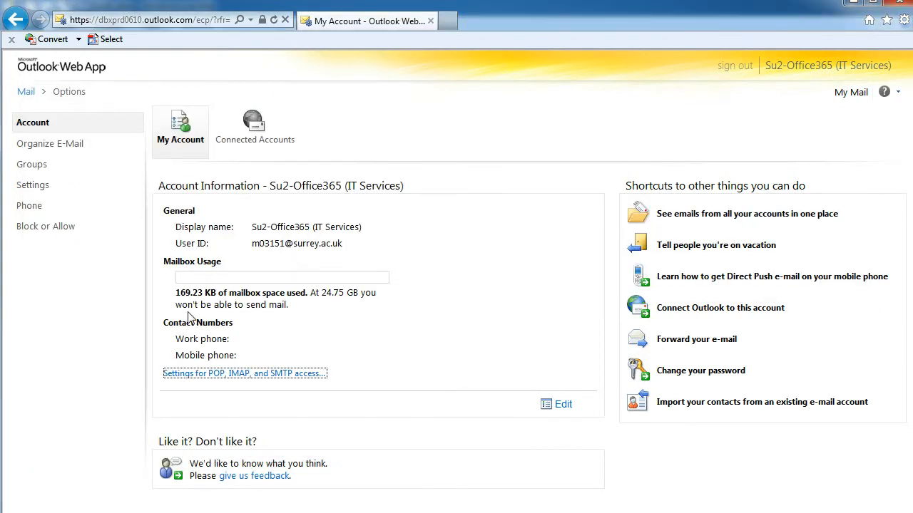
{"action": "key", "text": "alt+Tab"}
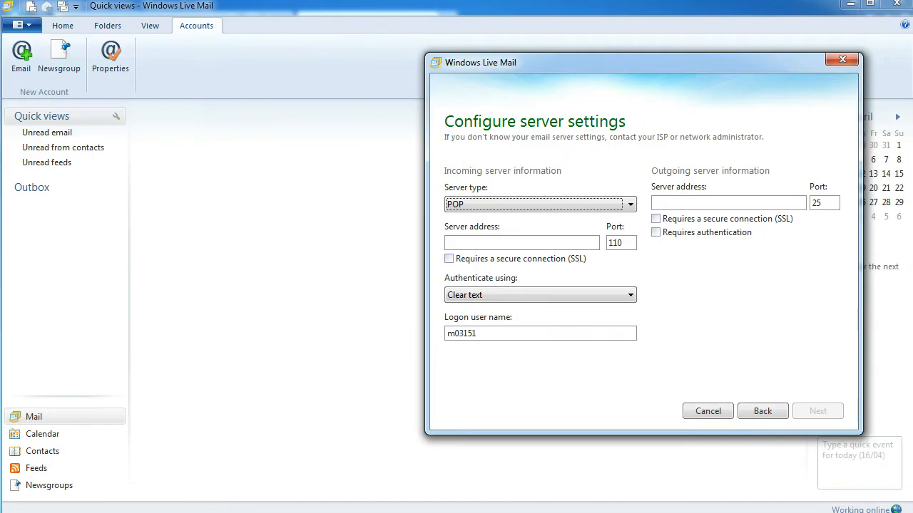
- Set the incoming server type to IMAP with server pod51016.outlook.com
{"action": "left_click", "coordinate": [533, 208]}
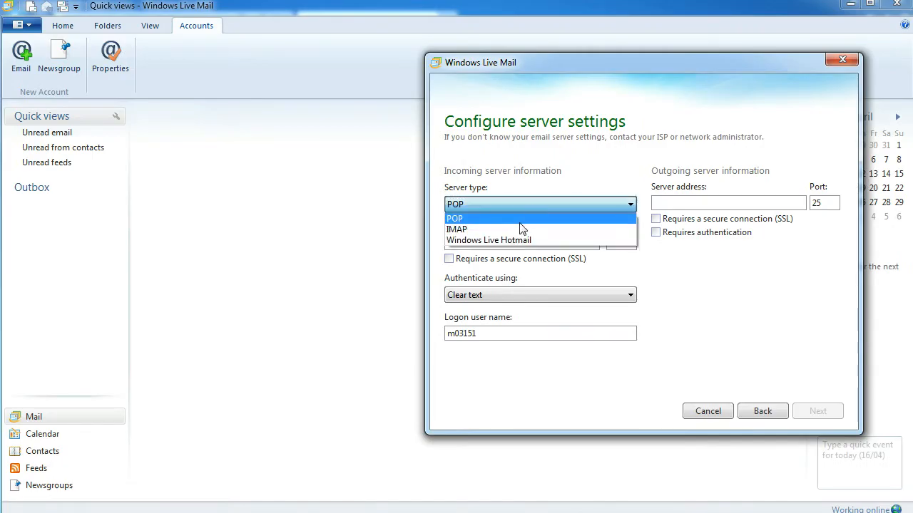
{"action": "left_click", "coordinate": [512, 227]}
{"action": "left_click", "coordinate": [505, 241]}
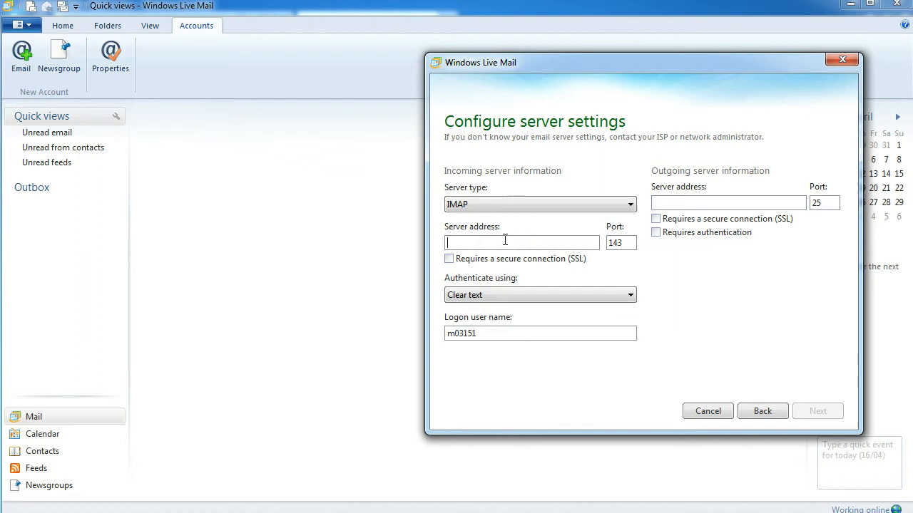
{"action": "key", "text": "ctrl+v"}
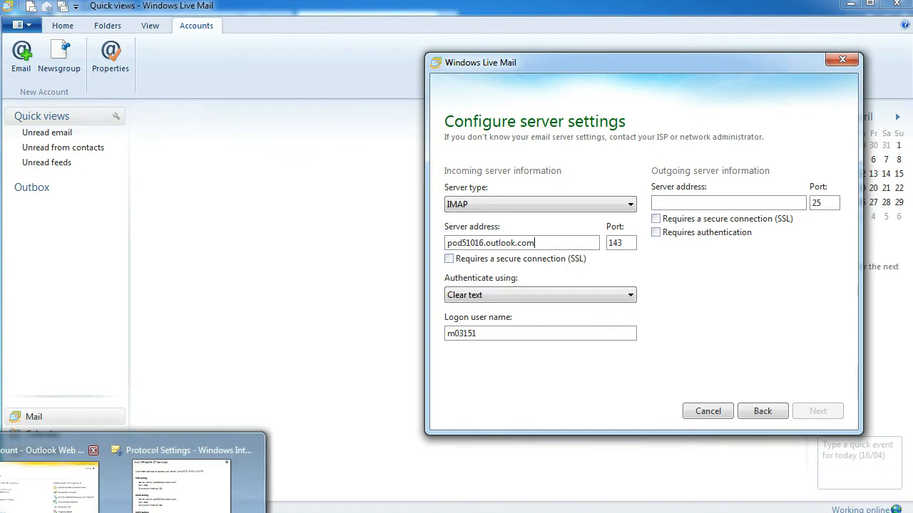
{"action": "left_click", "coordinate": [139, 499]}
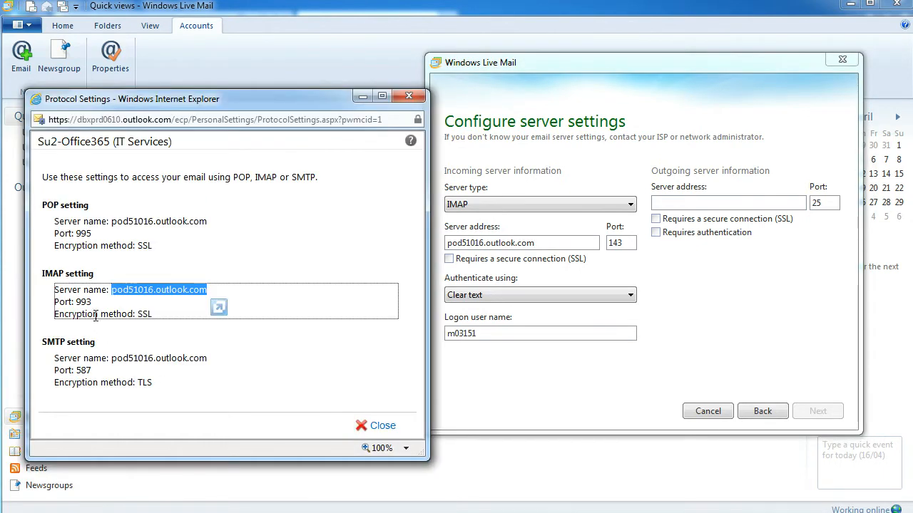
{"action": "left_click_drag", "start_coordinate": [77, 302], "coordinate": [93, 303]}
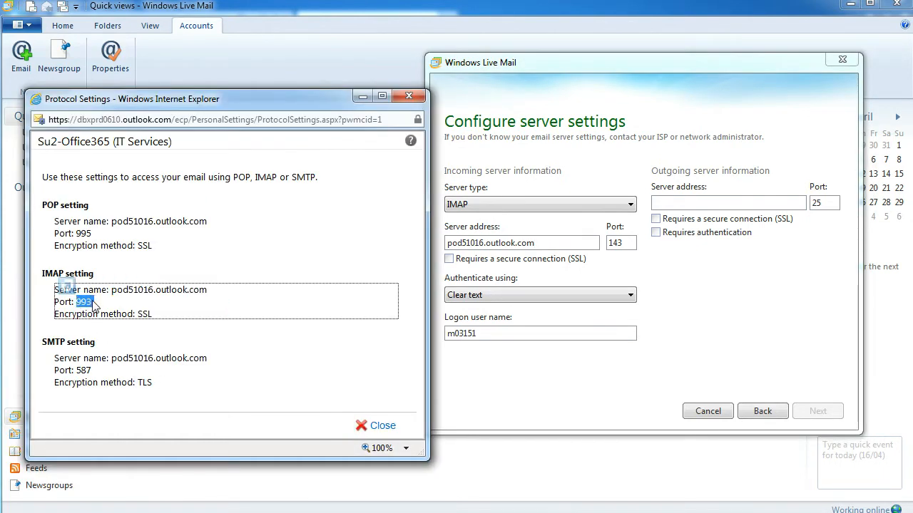
{"action": "left_click", "coordinate": [624, 243]}
{"action": "left_click_drag", "start_coordinate": [624, 243], "coordinate": [588, 246]}
{"action": "type", "text": "993"}
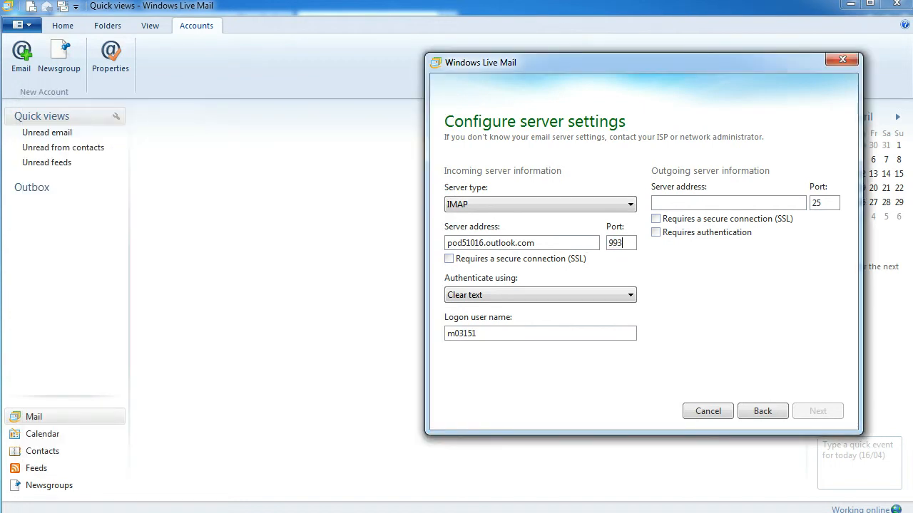
{"action": "left_click", "coordinate": [449, 259]}
{"action": "left_click", "coordinate": [492, 333]}
{"action": "type", "text": "@surrey.ac.uk"}
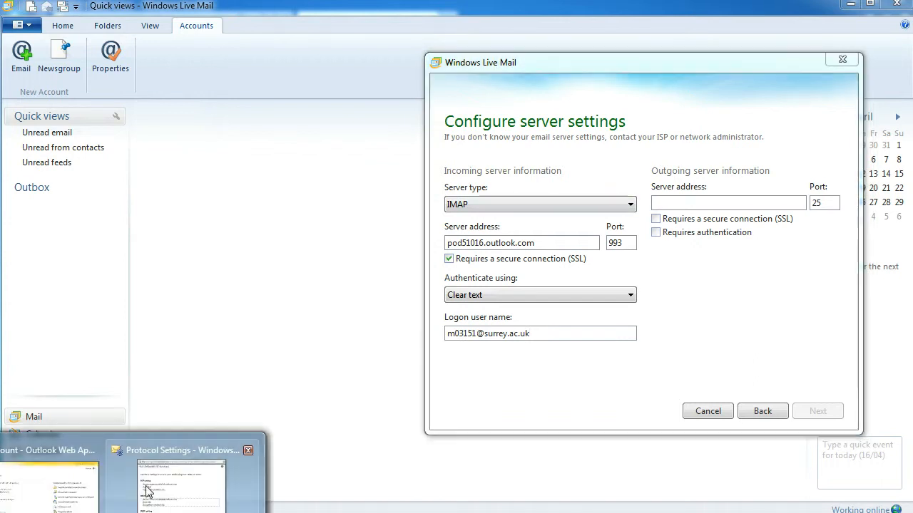
- Copy the SMTP server name pod51016.outlook.com into the outgoing server address
{"action": "left_click", "coordinate": [149, 491]}
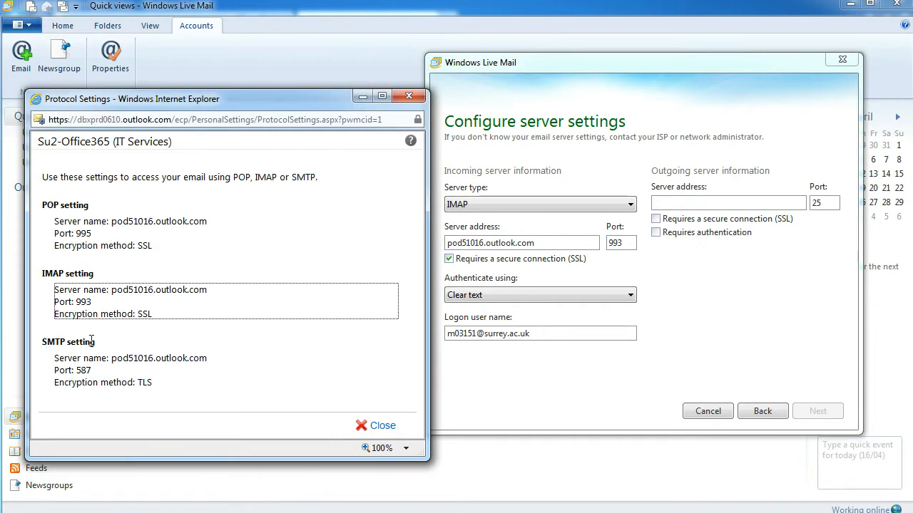
{"action": "left_click", "coordinate": [119, 358]}
{"action": "left_click_drag", "start_coordinate": [120, 357], "coordinate": [194, 364]}
{"action": "key", "text": "ctrl+c"}
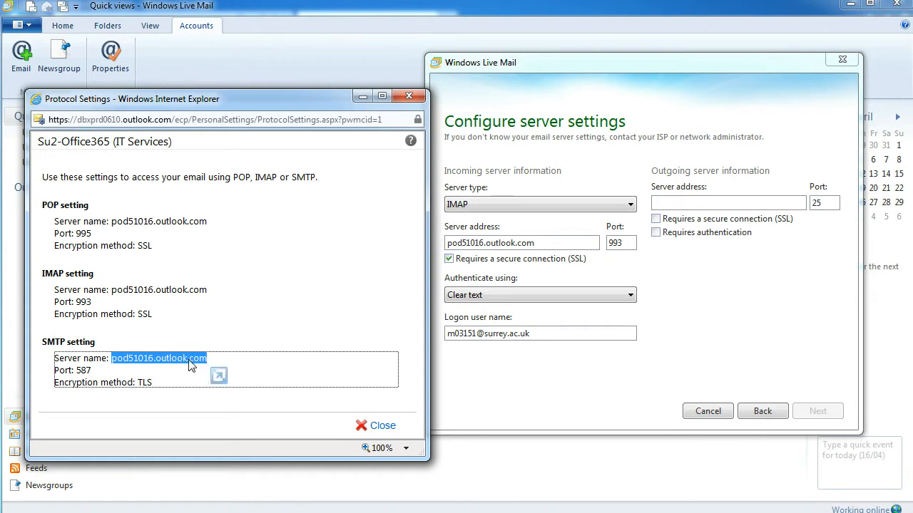
{"action": "left_click", "coordinate": [701, 297]}
{"action": "left_click", "coordinate": [692, 205]}
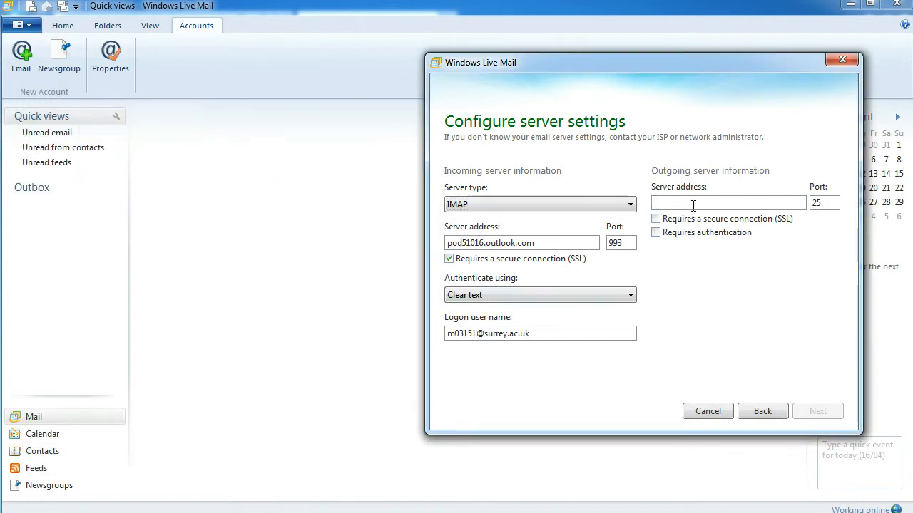
{"action": "key", "text": "ctrl+v"}
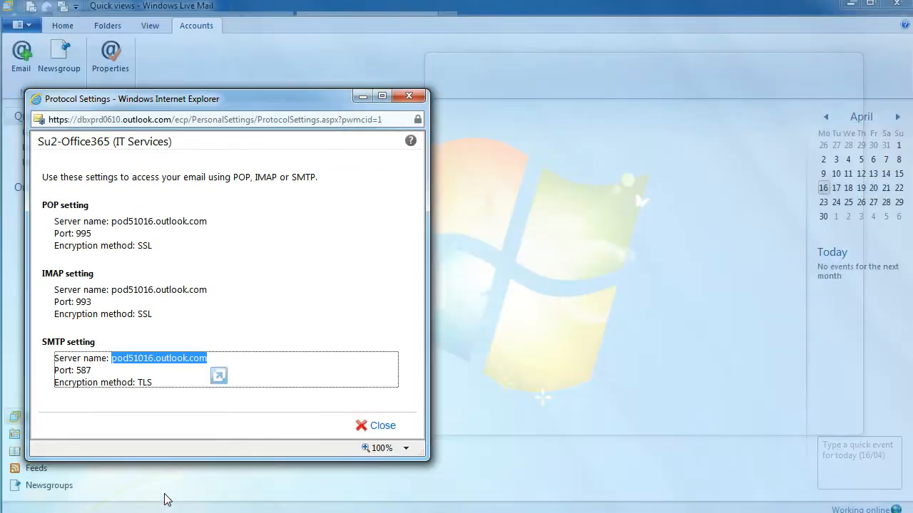
- Change the outgoing port from 25 to 587, as published in the SMTP settings
{"action": "left_click", "coordinate": [164, 499]}
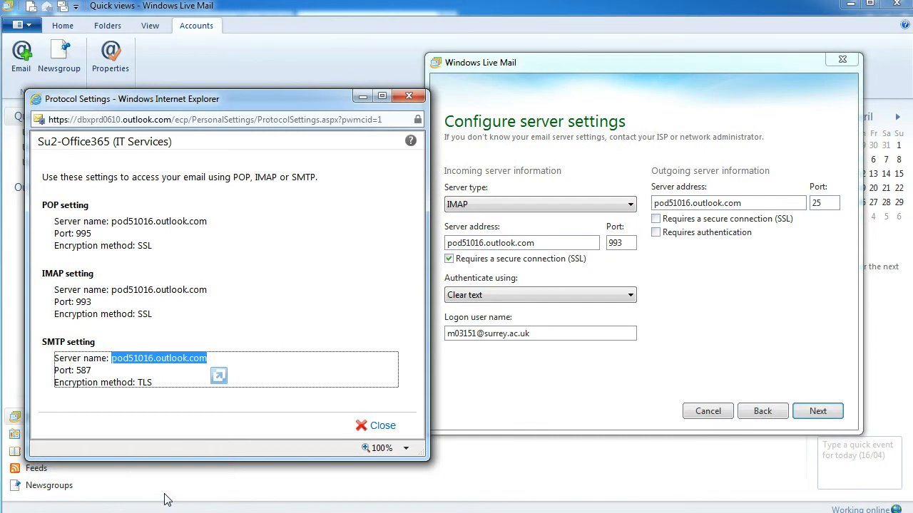
{"action": "left_click", "coordinate": [98, 374]}
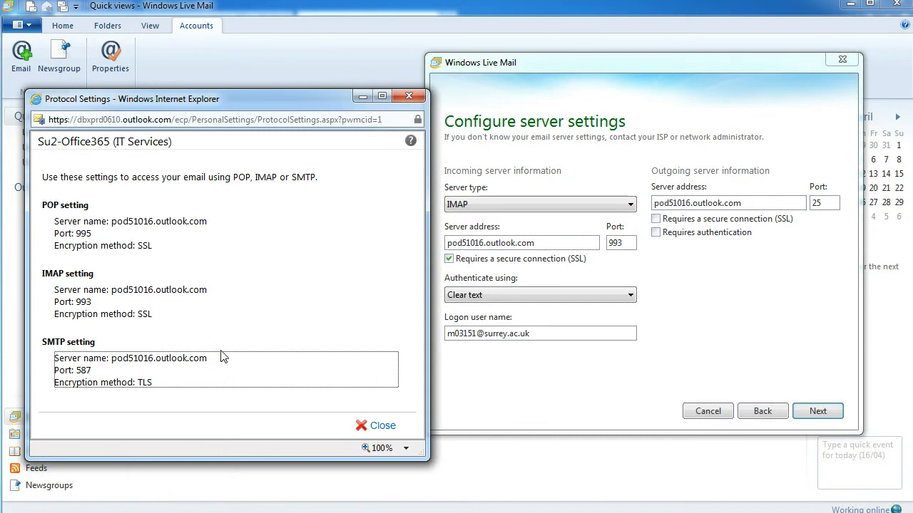
{"action": "left_click", "coordinate": [753, 257]}
{"action": "left_click", "coordinate": [820, 203]}
{"action": "double_click", "coordinate": [820, 203]}
{"action": "type", "text": "587"}
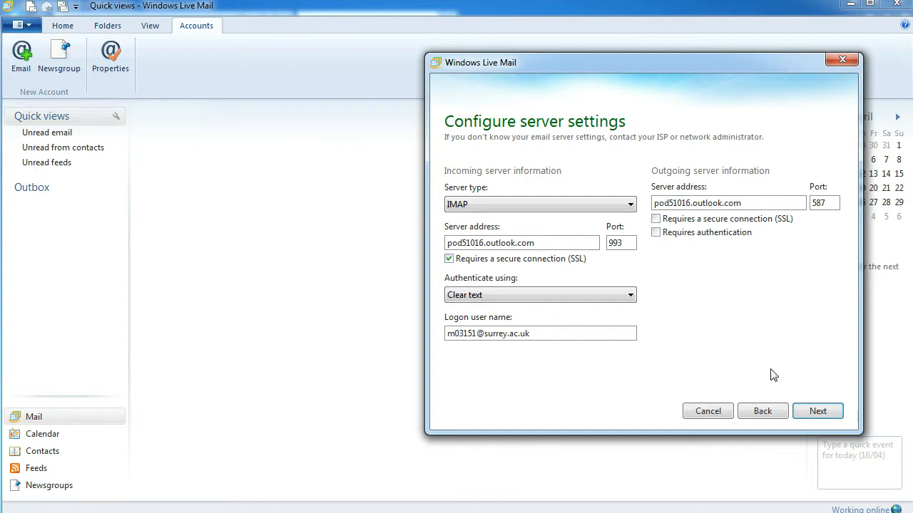
- Complete the account setup and open the new Surrey.ac account's inbox with the IT Services welcome email
{"action": "left_click", "coordinate": [816, 412]}
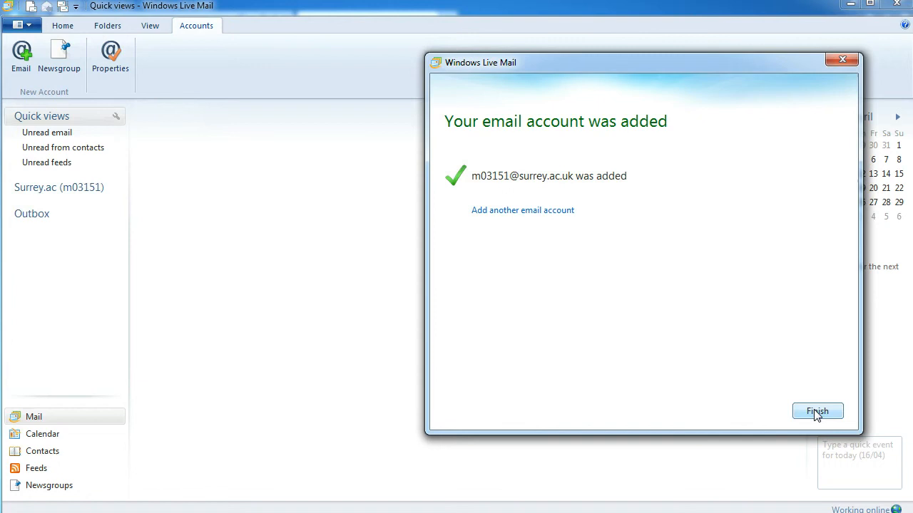
{"action": "left_click", "coordinate": [816, 412]}
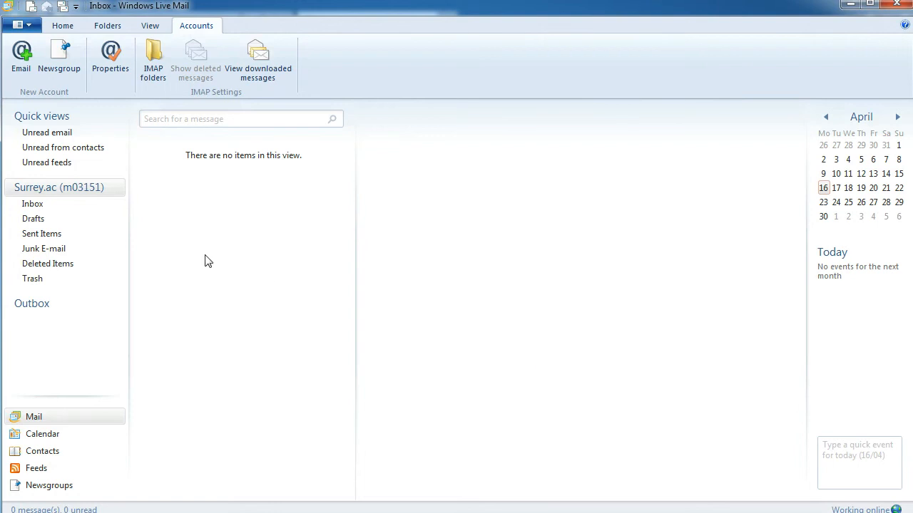
{"action": "left_click", "coordinate": [30, 190]}
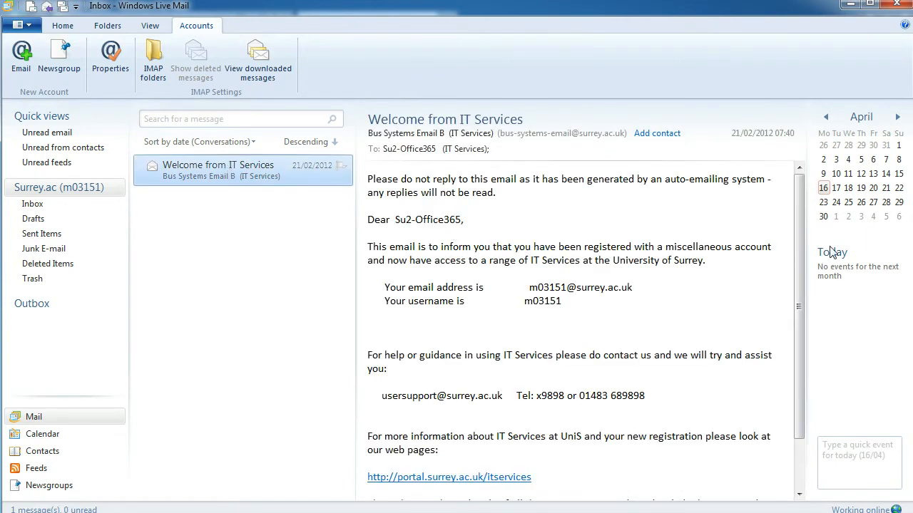
- Open the Calendar to show April 2012 in month view
{"action": "mouse_move", "coordinate": [799, 246]}
{"action": "left_mouse_down"}
{"action": "mouse_move", "coordinate": [801, 306]}
{"action": "mouse_move", "coordinate": [795, 241]}
{"action": "left_mouse_up"}
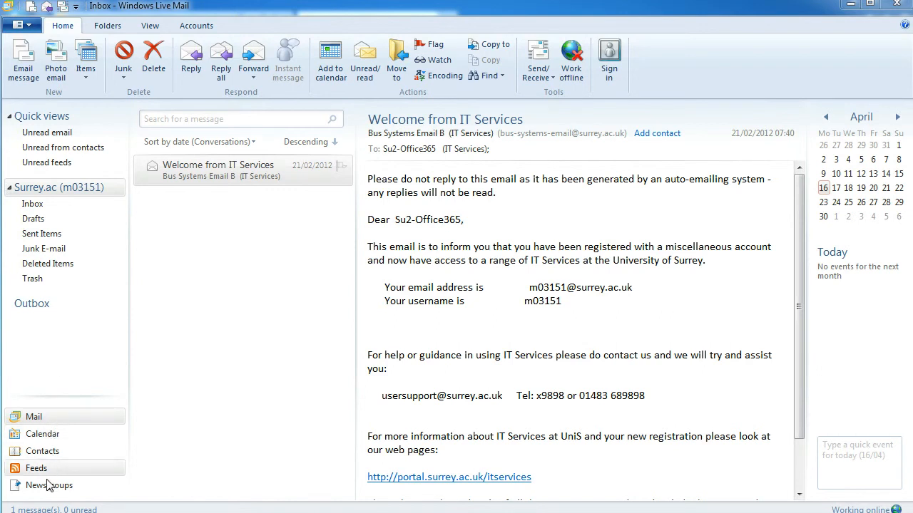
{"action": "left_click", "coordinate": [46, 442]}
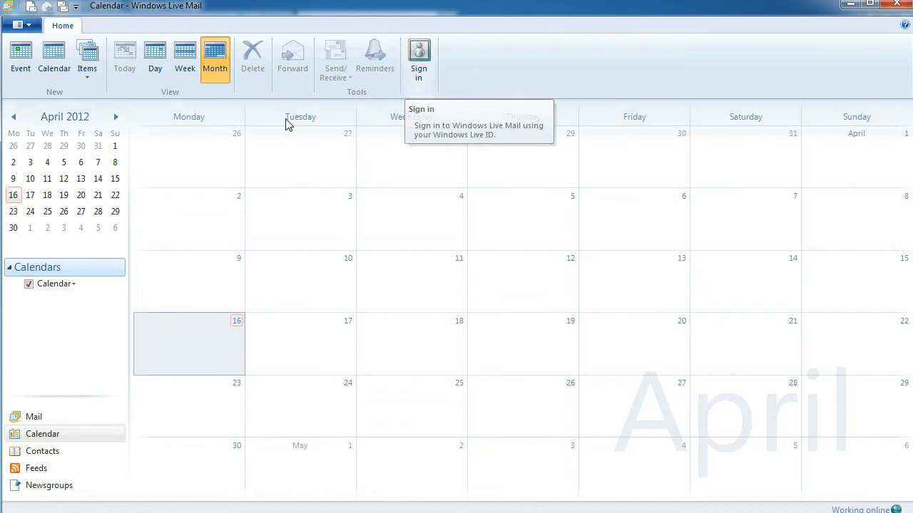
- Return to the Mail view, via a brief Calendar visit, showing the Welcome from IT Services email
{"action": "left_click", "coordinate": [45, 417]}
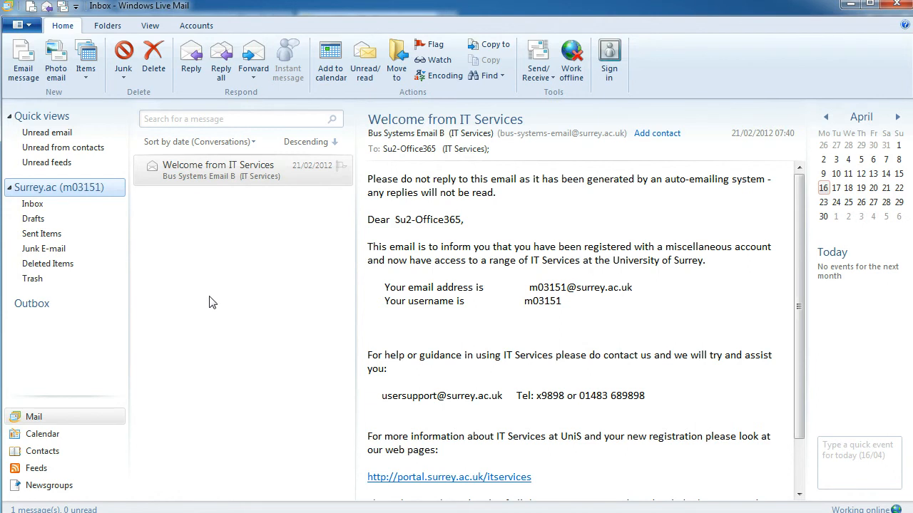
{"action": "left_click", "coordinate": [42, 437]}
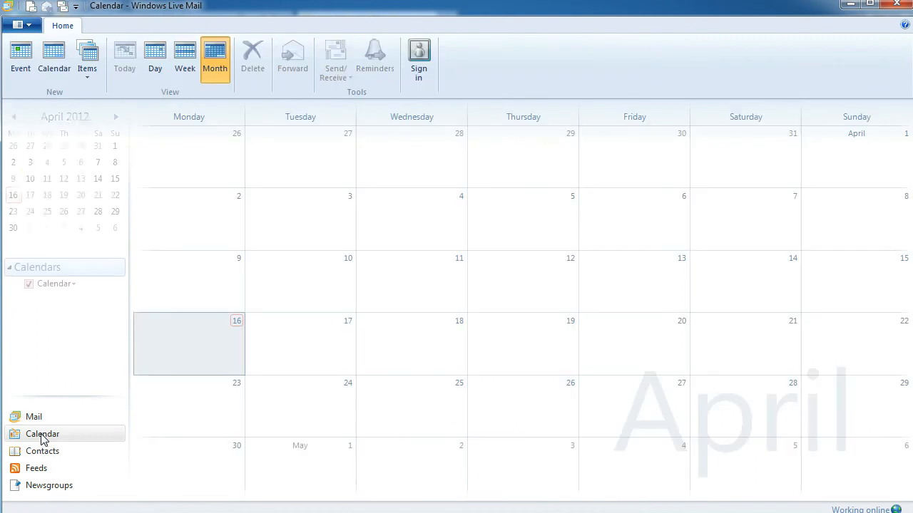
{"action": "left_click", "coordinate": [16, 420]}
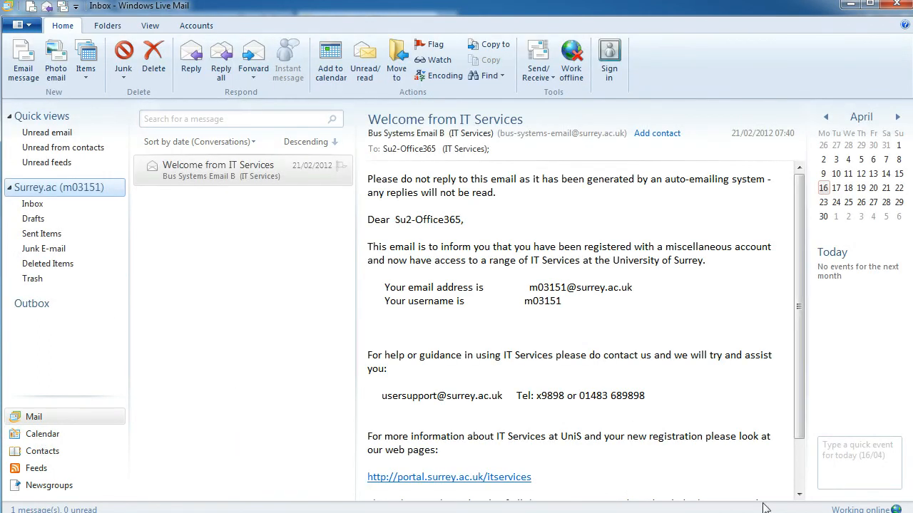